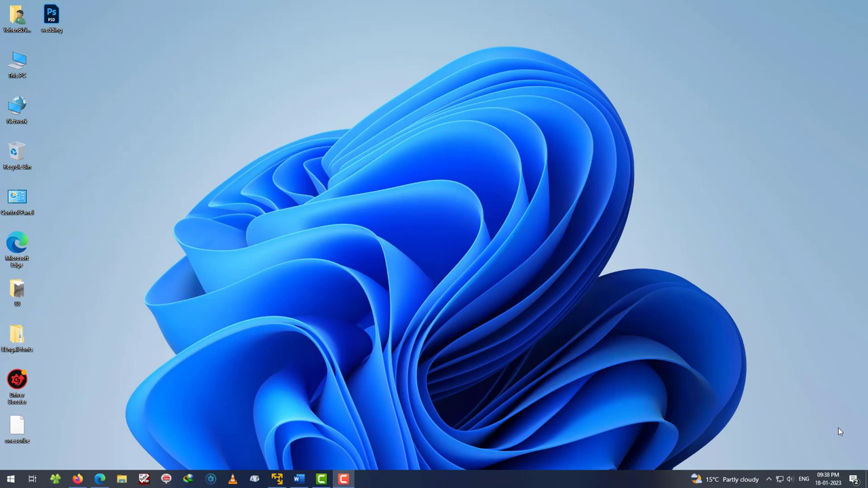
Step: Hide the Word document, then cycle input languages with Win+Space and choose English (India)
left_click(298, 479)
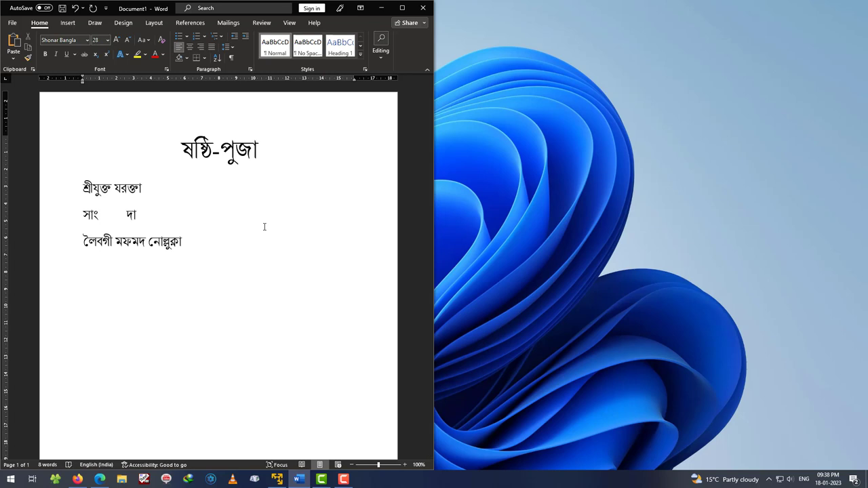
left_click(380, 9)
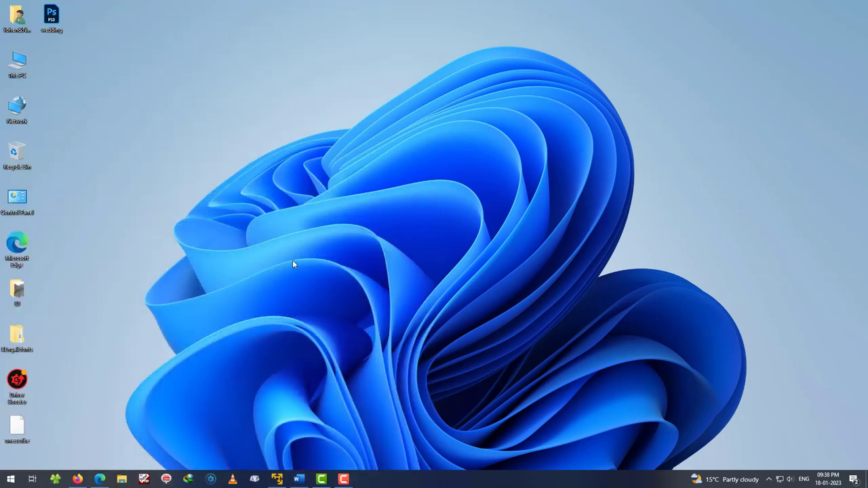
key("super+space")
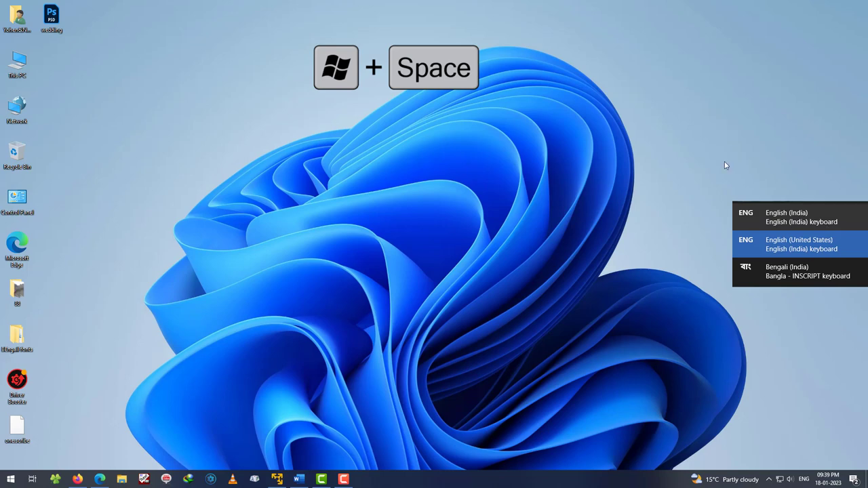
key("super+space")
key("super+space")
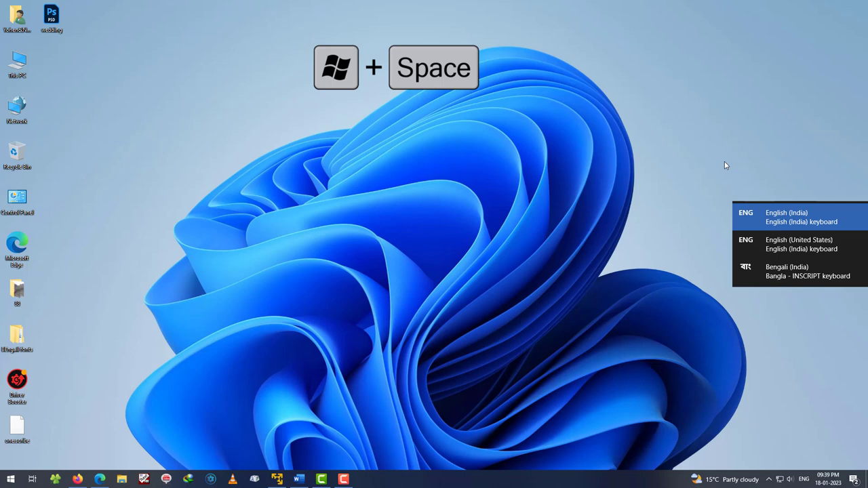
key("super+space")
key("super+space")
key("super+space")
key("super+space")
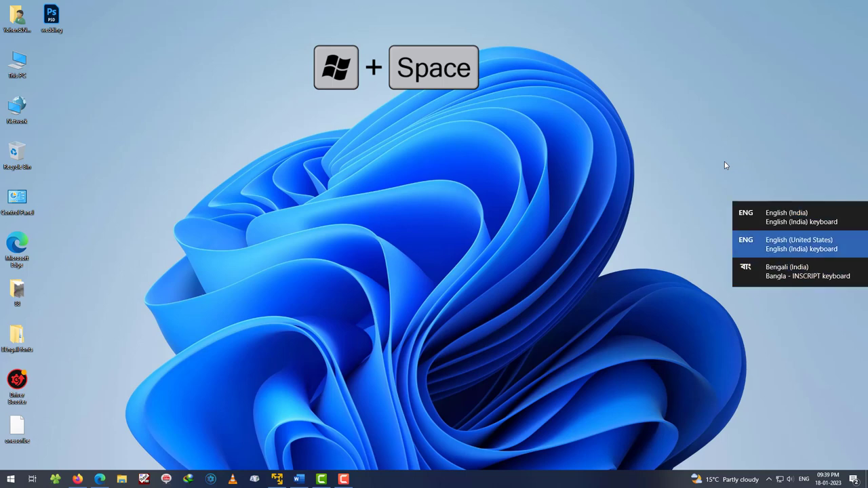
key("super+space")
key("super+space")
key("super+space")
key("super+space")
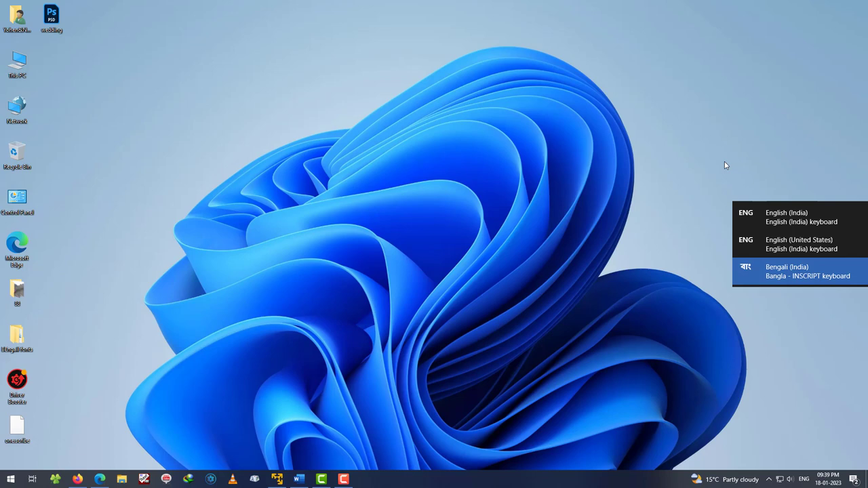
key("super+space")
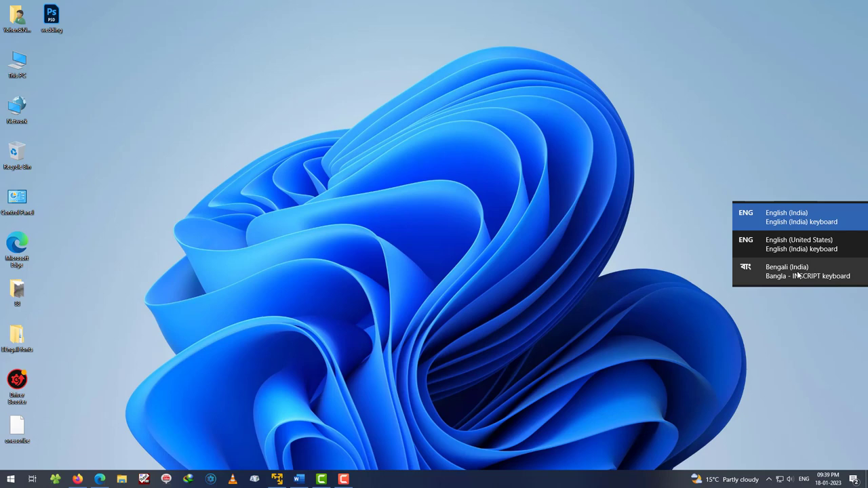
left_click(796, 222)
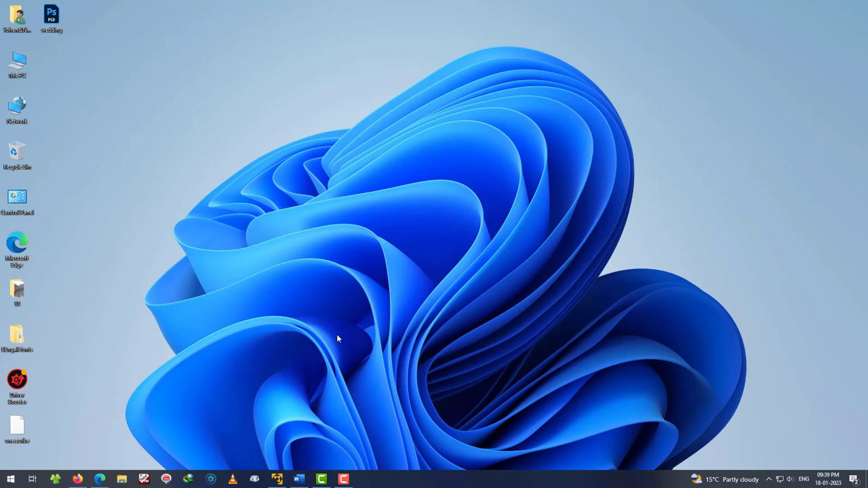
Step: Search the Start menu for 'language' and open Language settings
key("super")
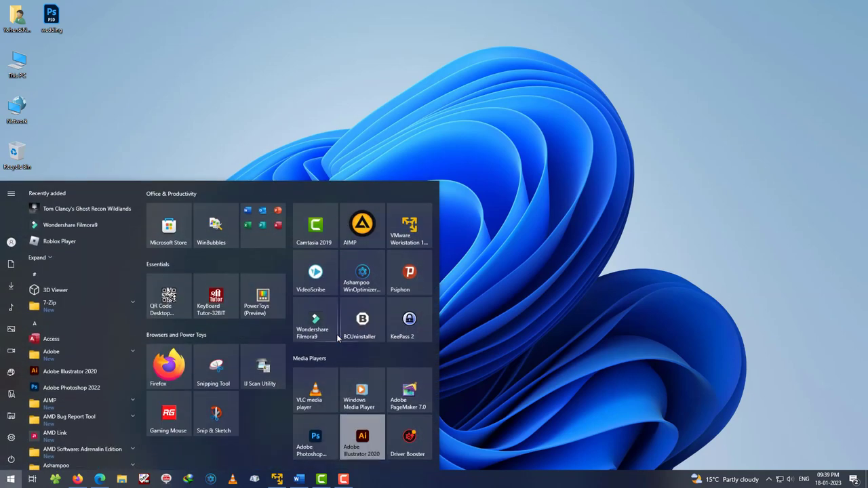
type("lang")
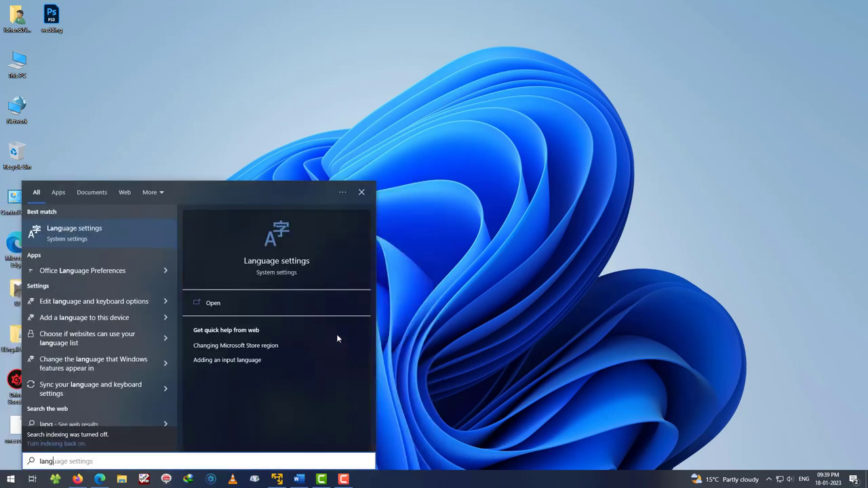
type("uage")
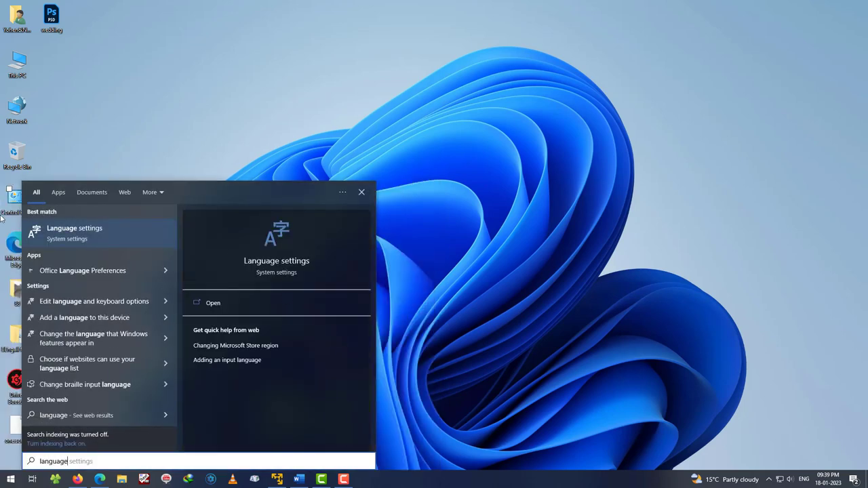
left_click(68, 237)
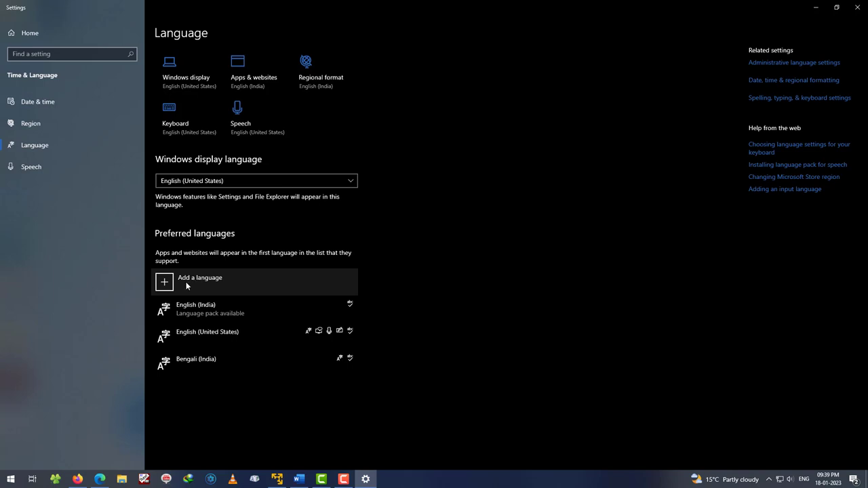
Step: Start adding a language and search the language list for Bangla (Bangladesh)
left_click(164, 286)
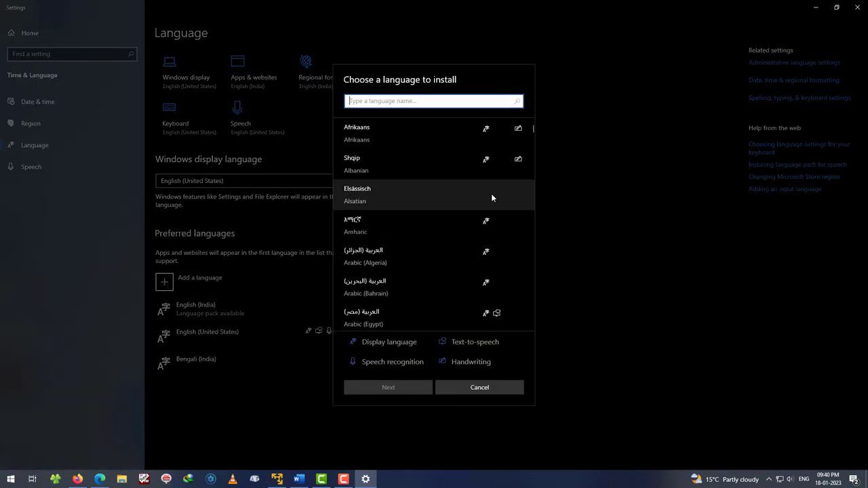
scroll(414, 250, "down", 1)
scroll(414, 250, "down", 2)
scroll(414, 250, "down", 2)
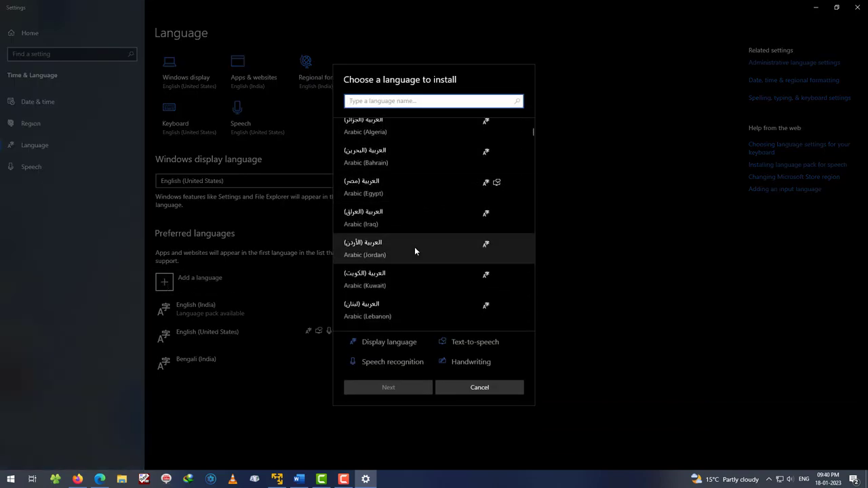
scroll(414, 250, "down", 2)
scroll(414, 250, "down", 3)
scroll(417, 260, "down", 4)
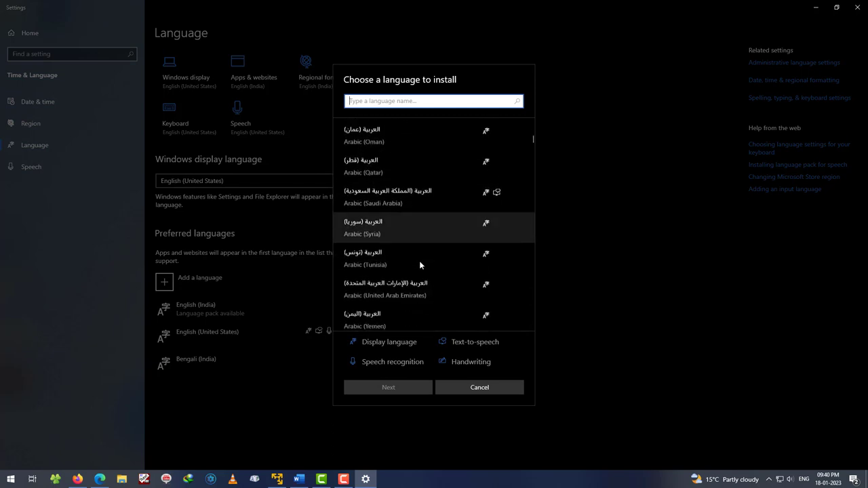
scroll(419, 263, "down", 3)
scroll(420, 265, "down", 4)
scroll(419, 264, "down", 1)
scroll(419, 265, "down", 2)
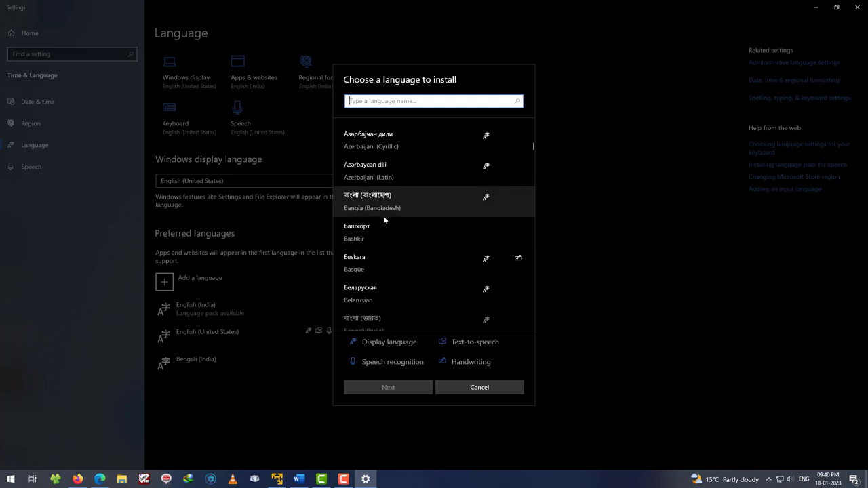
scroll(383, 214, "down", 1)
scroll(383, 214, "down", 1)
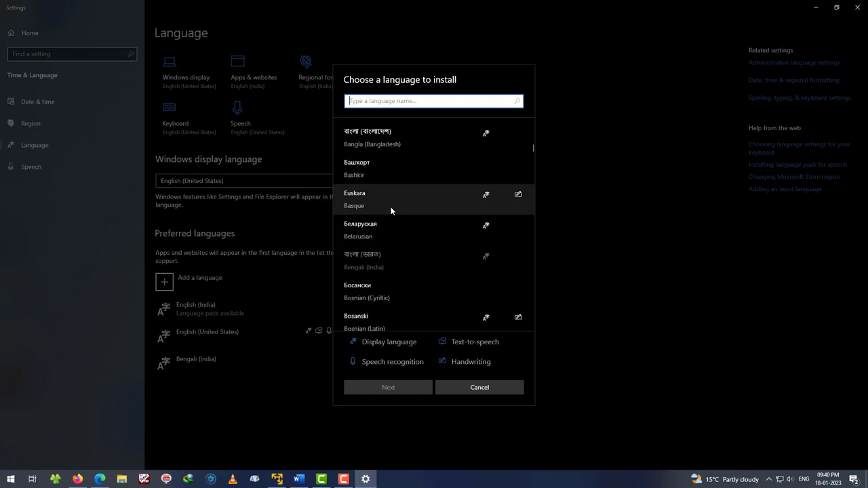
scroll(389, 206, "up", 2)
scroll(391, 201, "up", 2)
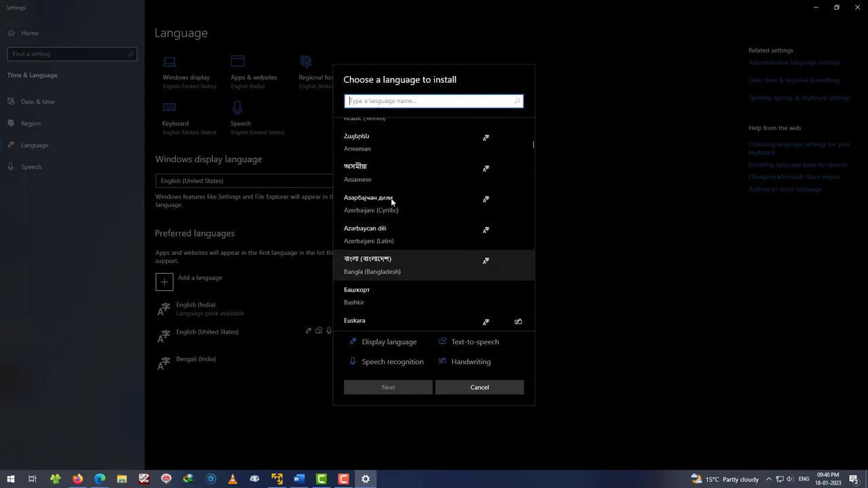
scroll(392, 200, "up", 2)
scroll(392, 200, "up", 2)
scroll(392, 200, "up", 4)
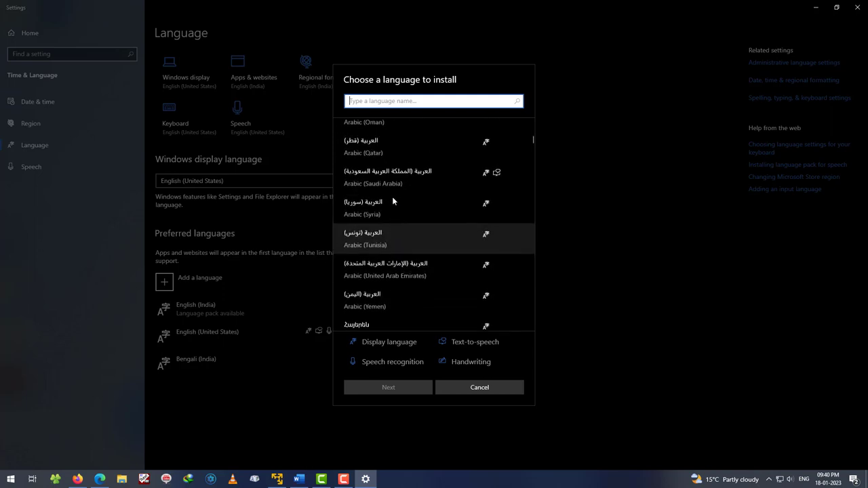
scroll(392, 200, "up", 4)
scroll(392, 198, "up", 1)
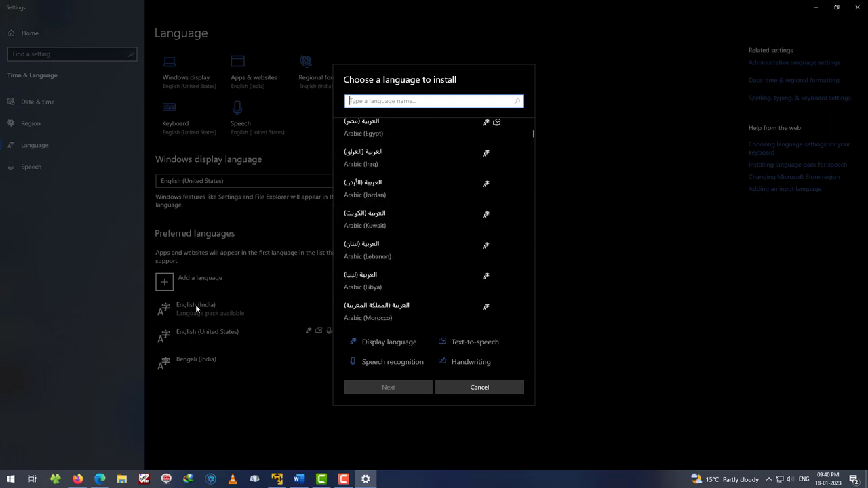
scroll(396, 244, "down", 3)
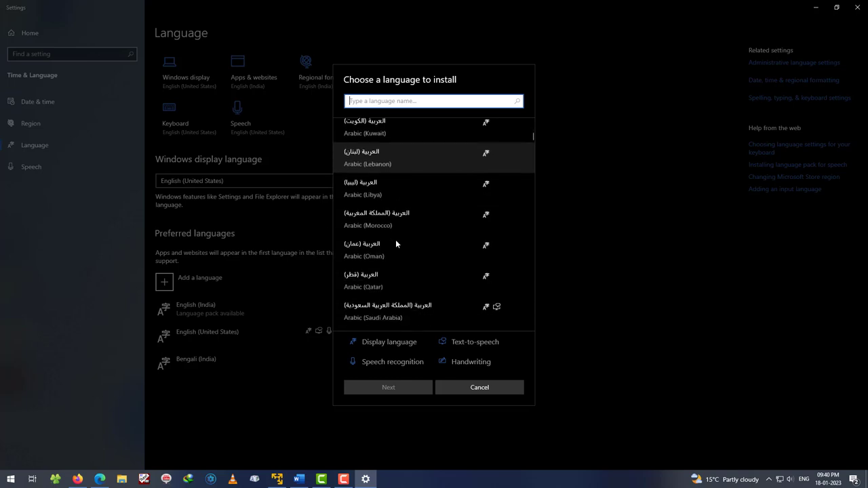
scroll(396, 244, "down", 5)
scroll(396, 244, "down", 5)
scroll(396, 245, "down", 2)
scroll(396, 246, "down", 4)
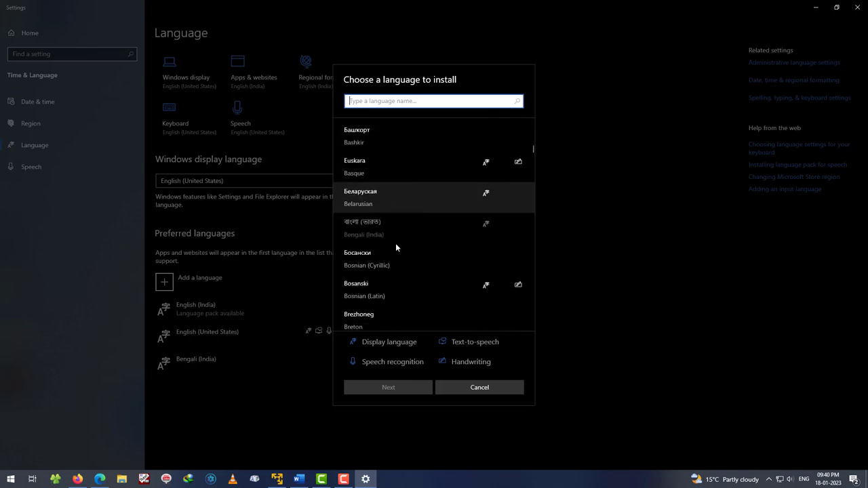
scroll(395, 246, "down", 2)
scroll(396, 251, "down", 2)
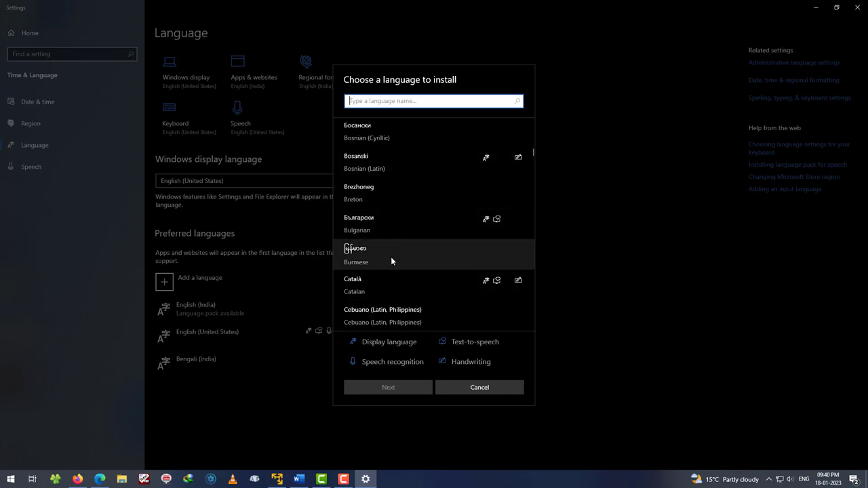
scroll(391, 259, "up", 2)
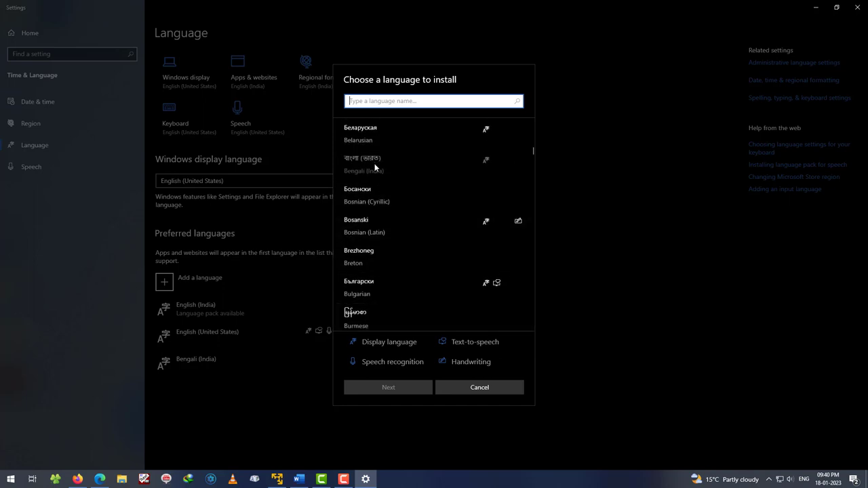
scroll(377, 159, "up", 1)
scroll(385, 175, "up", 1)
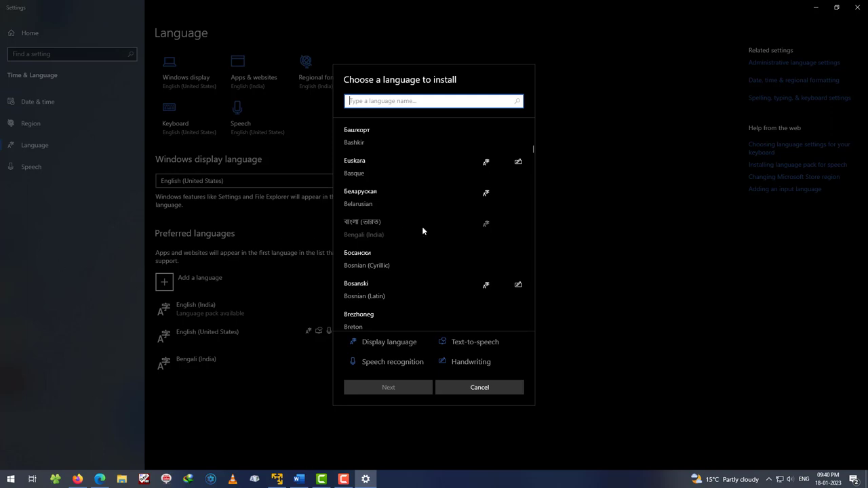
scroll(411, 246, "up", 1)
scroll(410, 246, "up", 2)
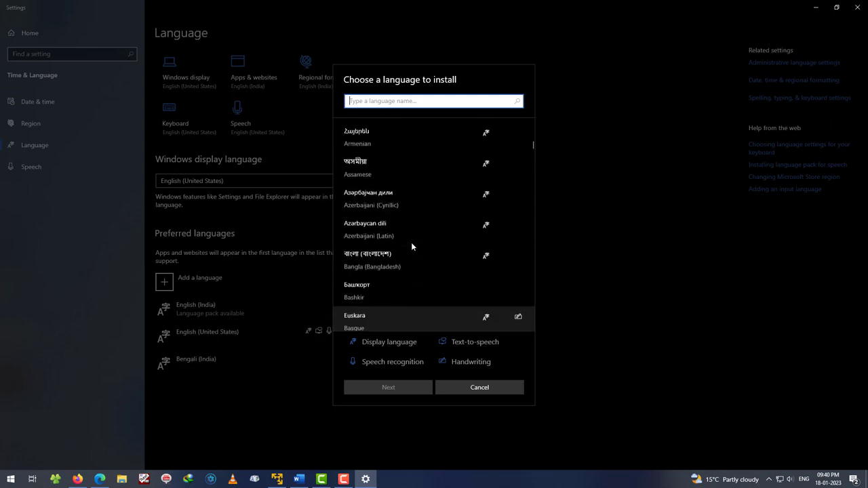
Step: Select Bangla (Bangladesh) and install it as a preferred language
left_click(373, 261)
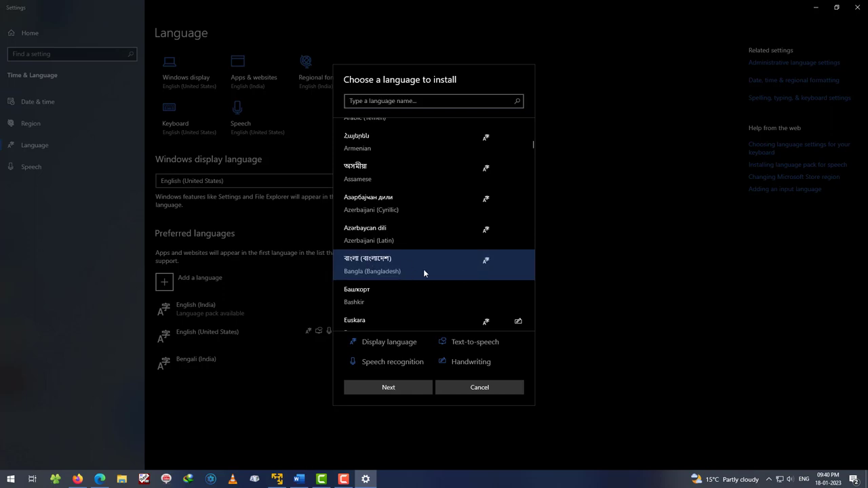
left_click(366, 387)
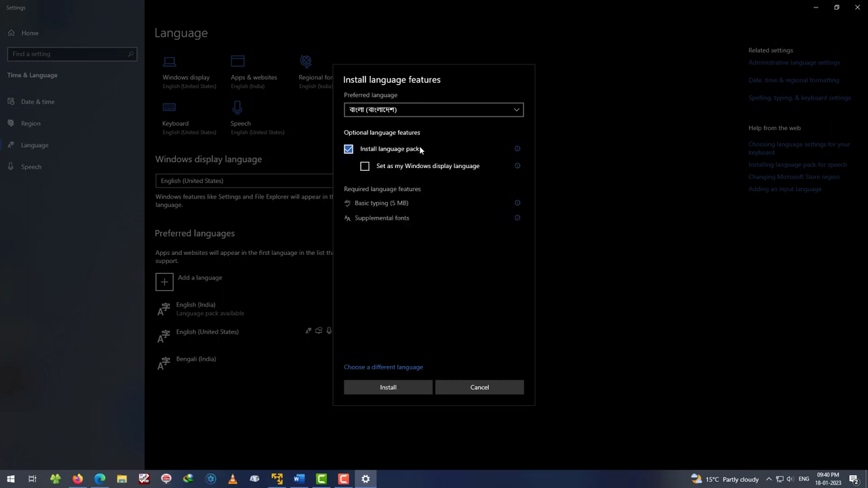
left_click(401, 391)
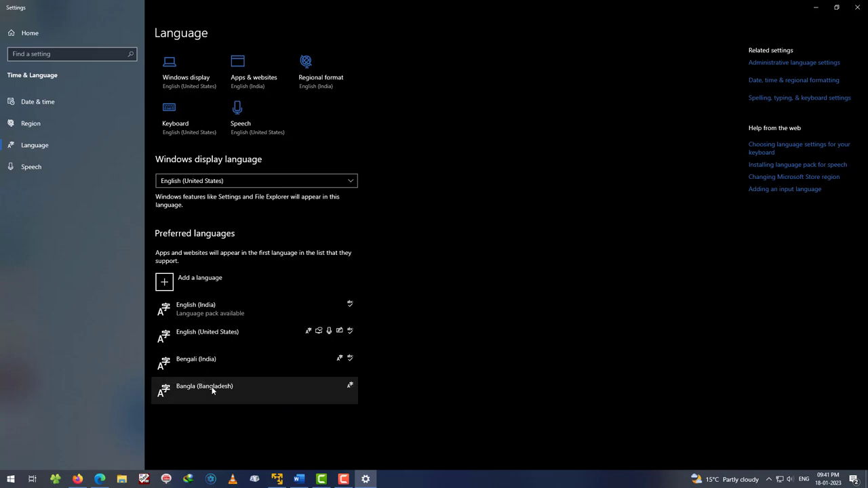
Step: Remove Bangla (Bangladesh) from the preferred languages, then select Bengali (India)
left_click(350, 386)
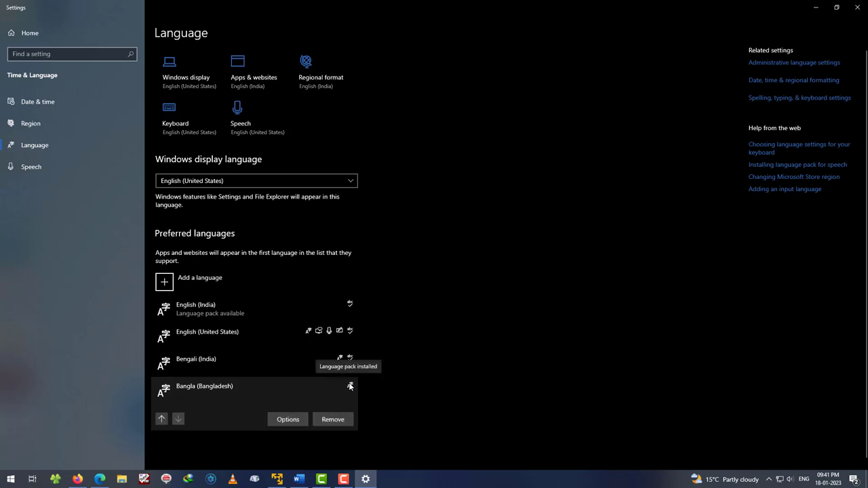
left_click(337, 420)
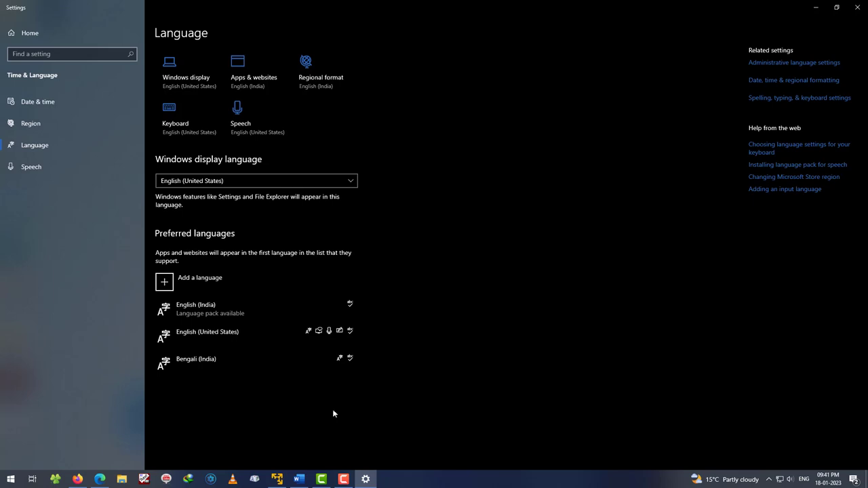
left_click(226, 358)
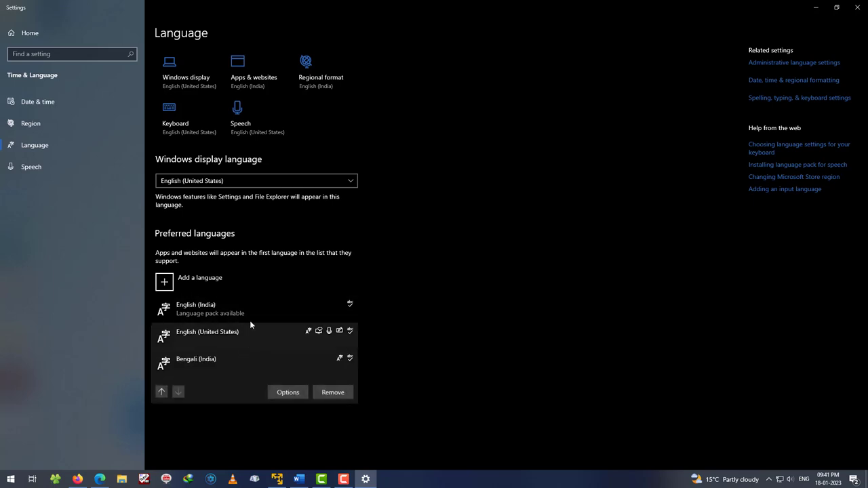
Step: Confirm Bengali (India) lists the Bangla INSCRIPT keyboard, then minimise Settings
left_click(288, 393)
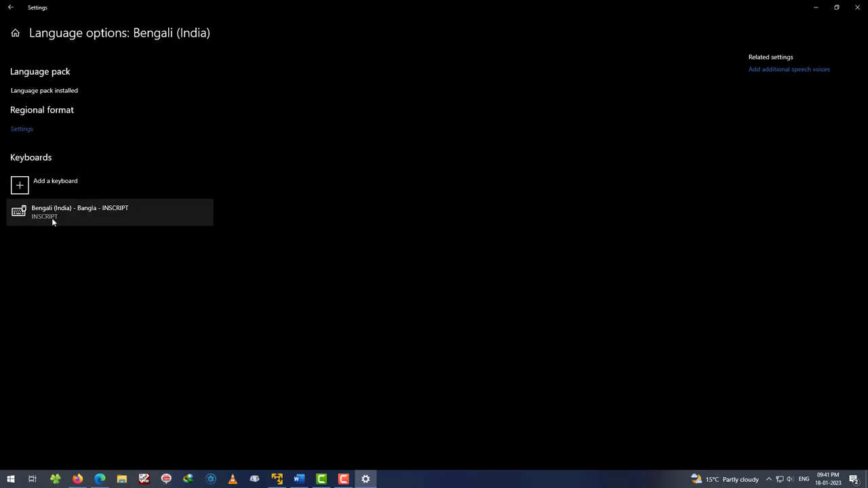
left_click(13, 8)
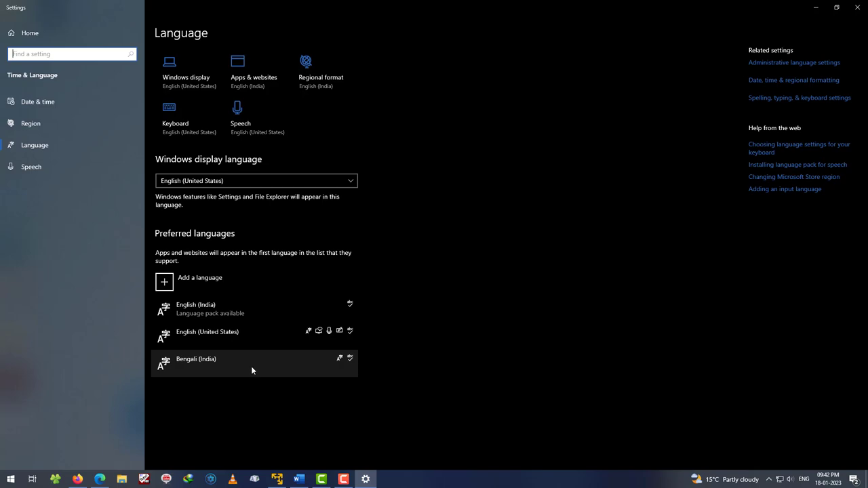
left_click(815, 8)
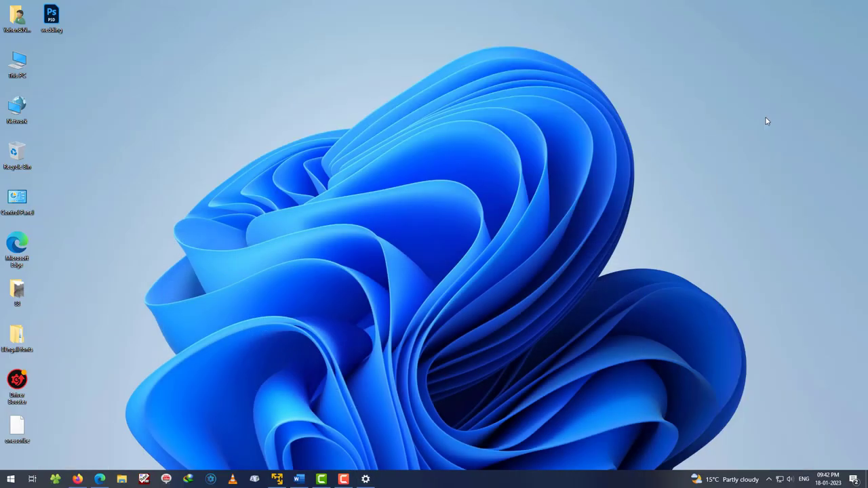
Step: Switch the input language with Win+Space to Bengali (India) Bangla INSCRIPT
key("super+space")
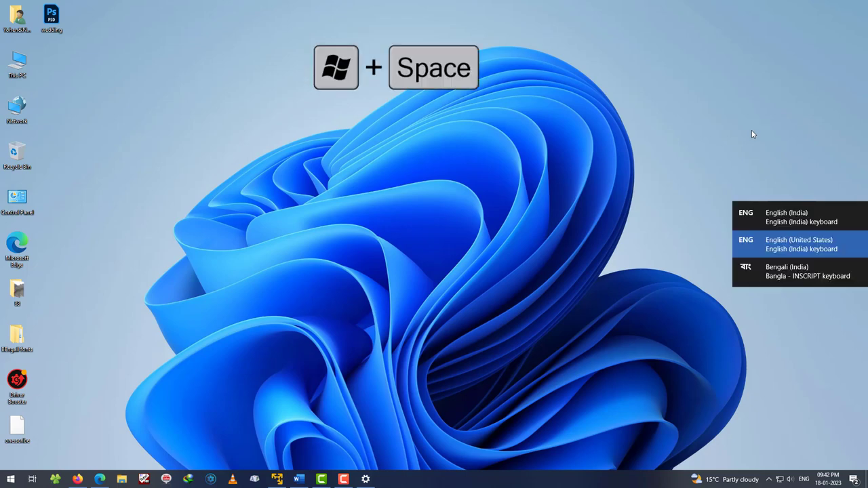
key("super+space")
key("super+space")
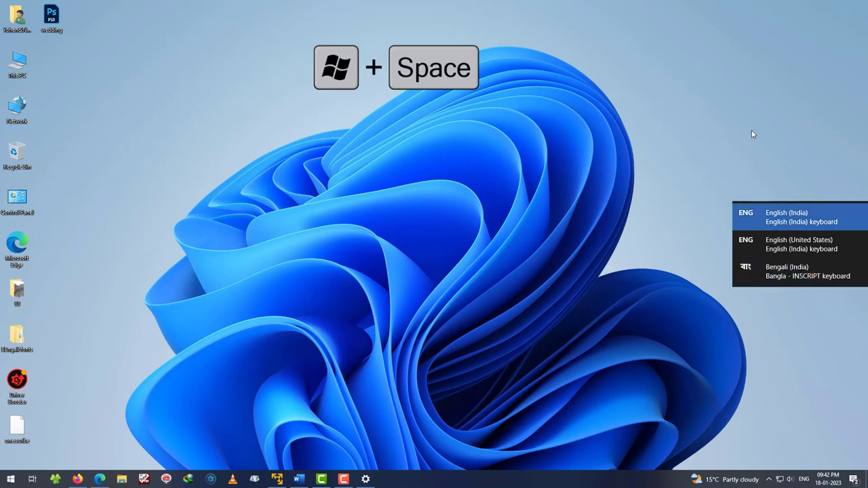
key("super+space")
key("super+space")
key("super+space")
key("super+space")
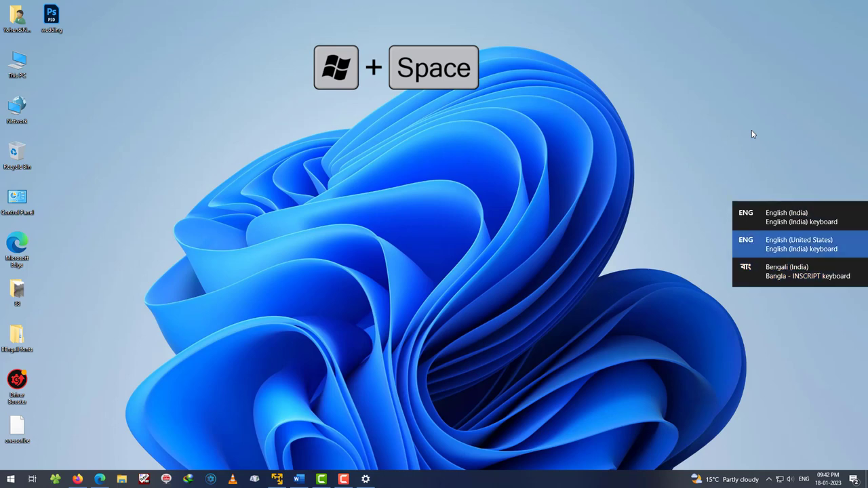
key("super+space")
key("super+space")
key("super+space")
key("super+space")
key("super+space")
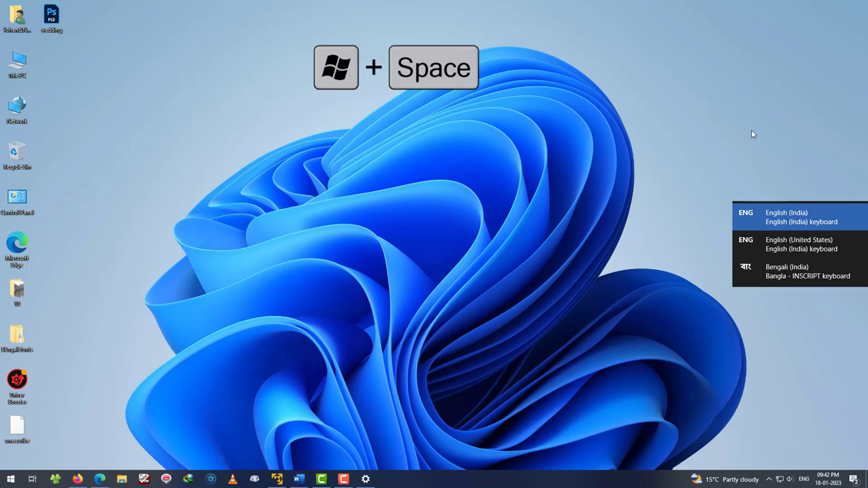
key("super+space")
key("super+space")
key("super+space")
key("super+space")
key("super+space")
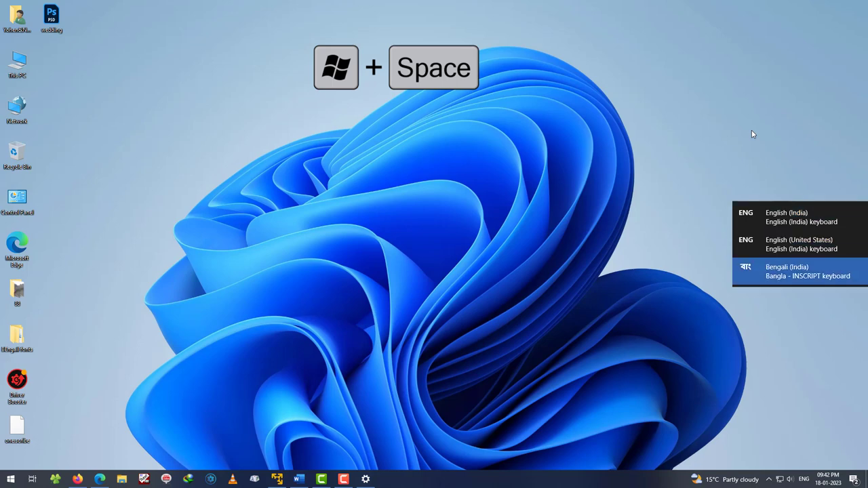
key("super+space")
key("super+space")
key("super+space")
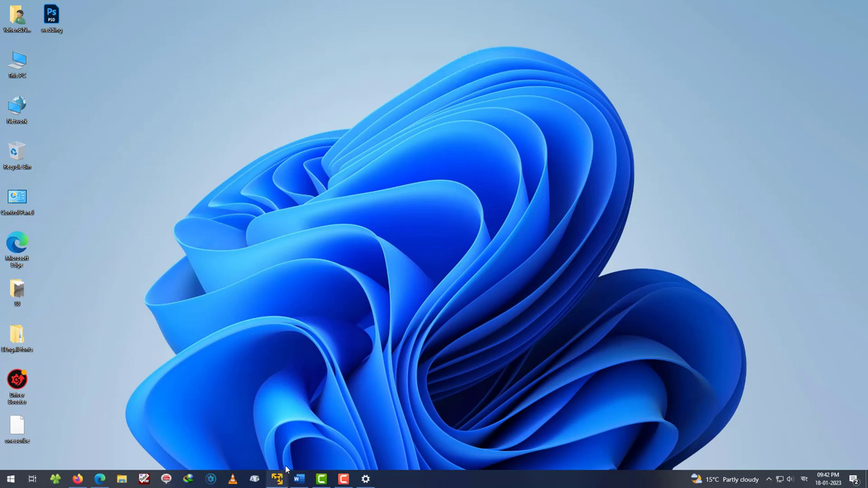
Step: Show the Bengali Word document alongside the Keyman INSCRIPT layout page in Edge
left_click(300, 484)
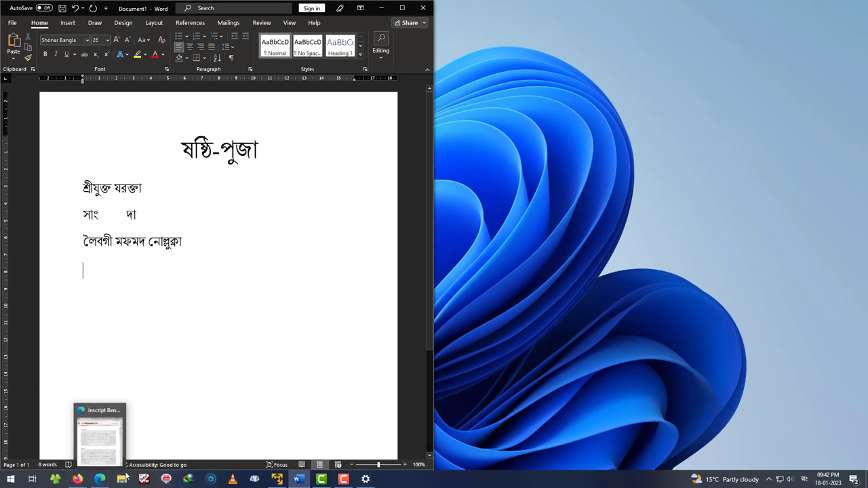
left_click(99, 480)
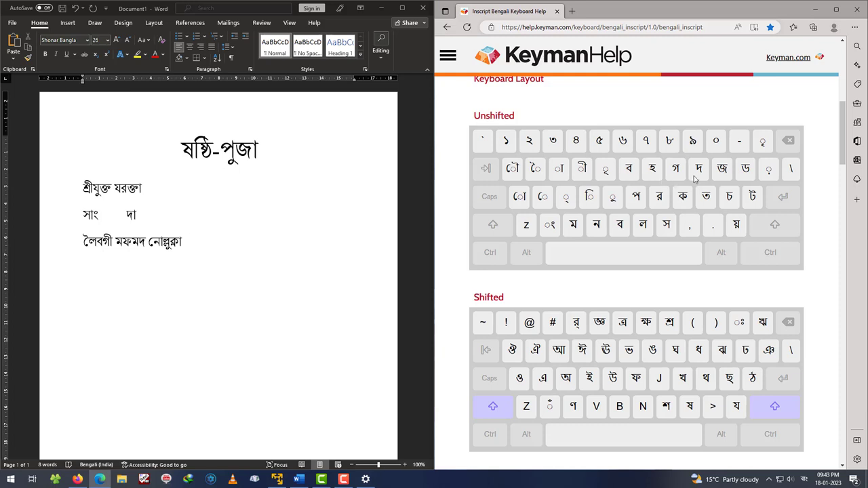
Step: Start a new line in the document and type ক, adding then deleting a hasanta
left_click(196, 245)
key("Return")
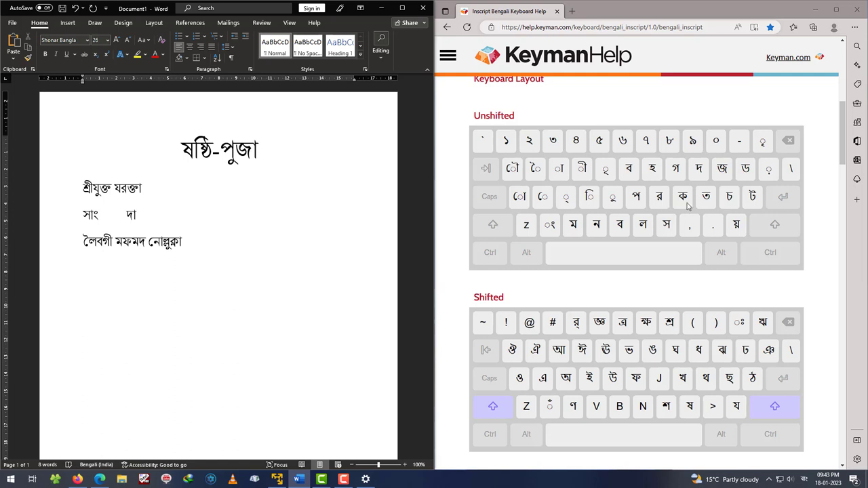
type("ক")
type("্")
key("BackSpace")
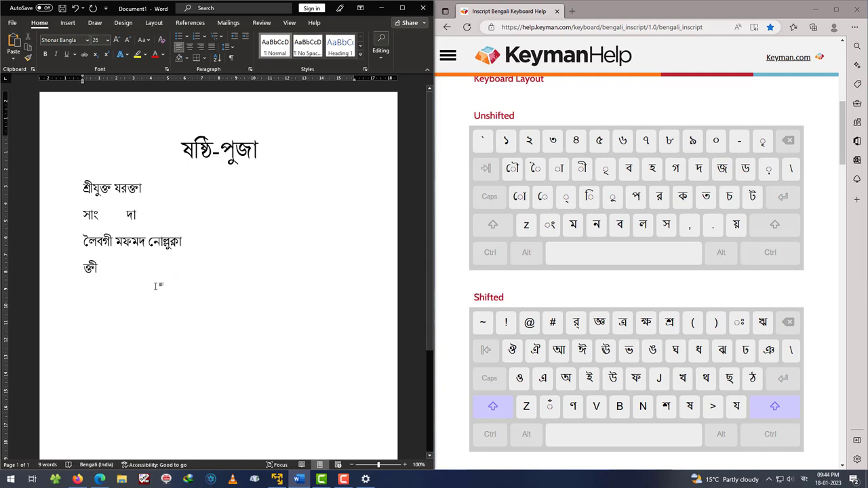
Step: Type ী, delete the stray space and vowel sign after ক্তী, then type বৈ
type("ী")
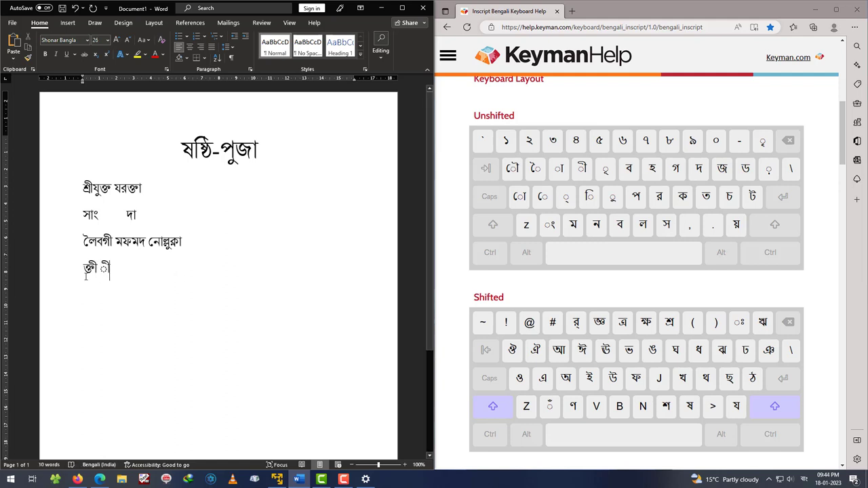
left_click(102, 269)
key("Delete")
key("Delete")
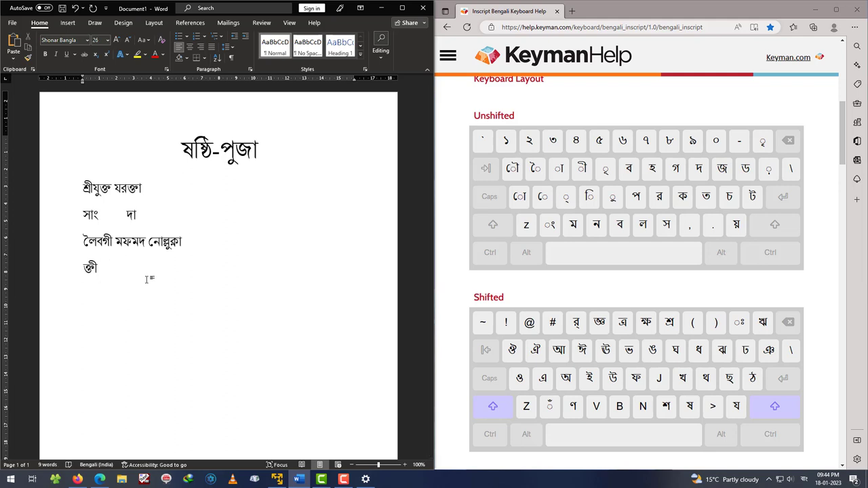
type(" ব")
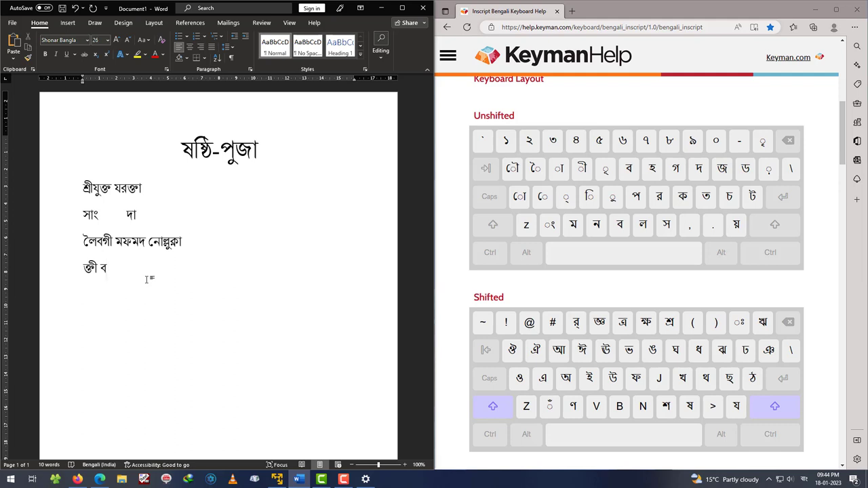
type("ৈ")
left_click(175, 150)
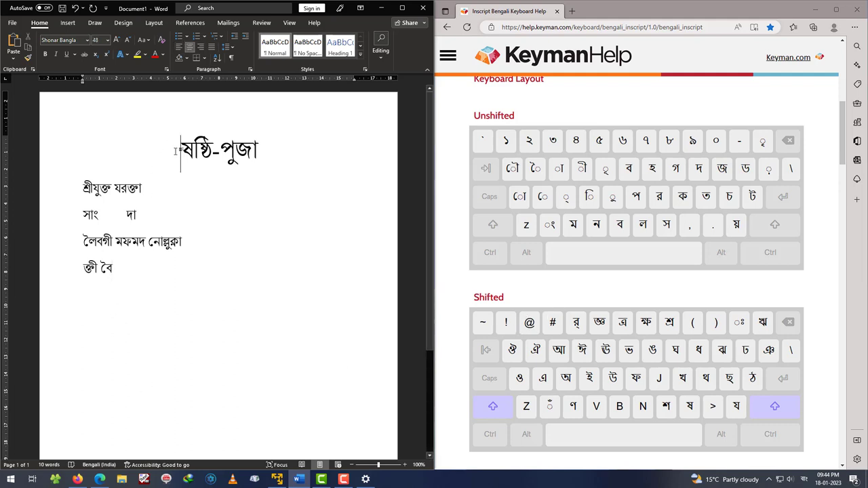